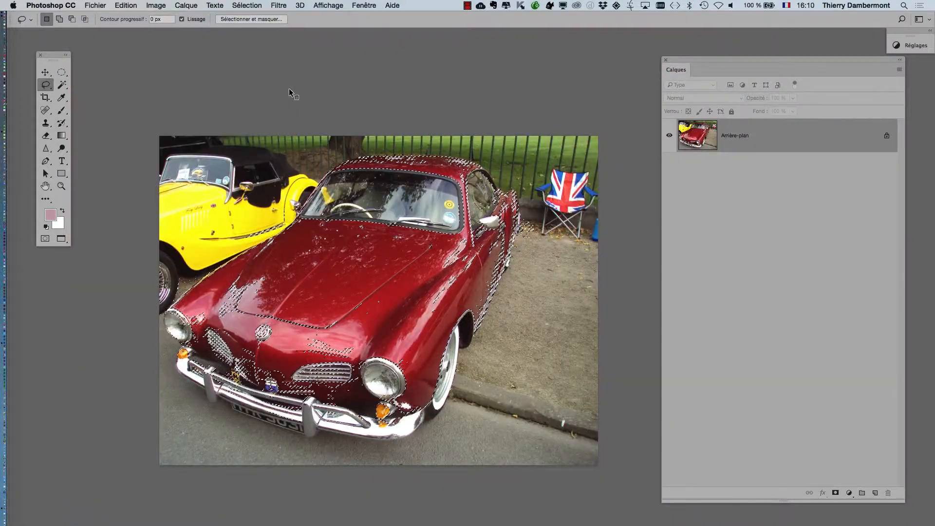
Switch to the clock pattern document and select its entire canvas.
key("ctrl+Tab")
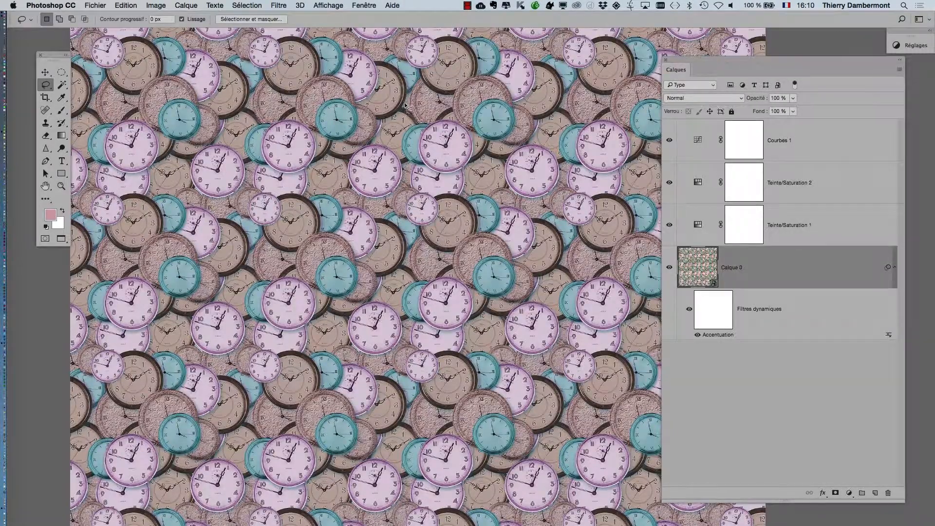
scroll(395, 269, "down", 5)
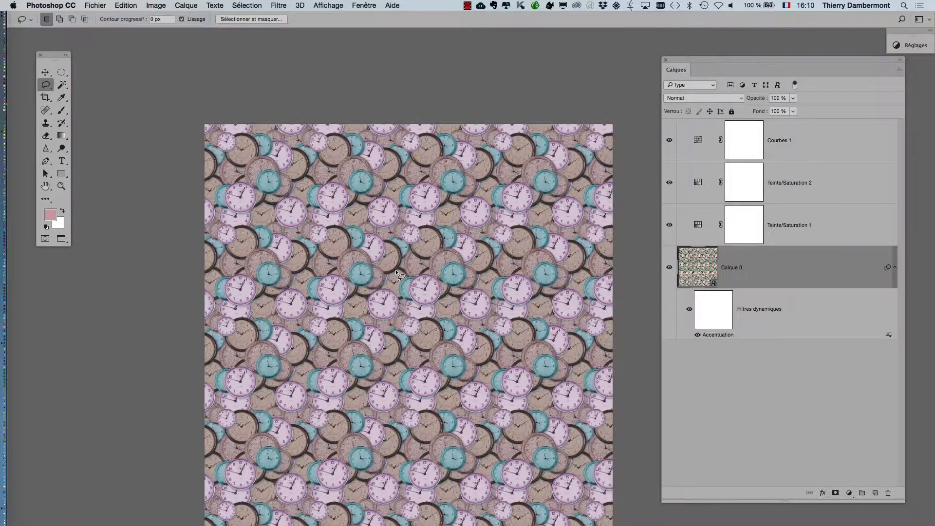
left_click_drag(338, 235, 315, 233)
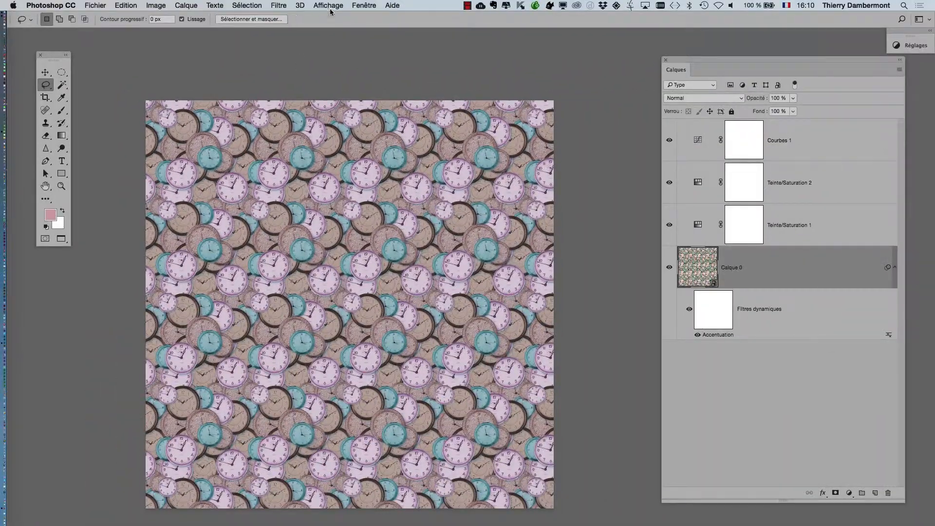
left_click(248, 5)
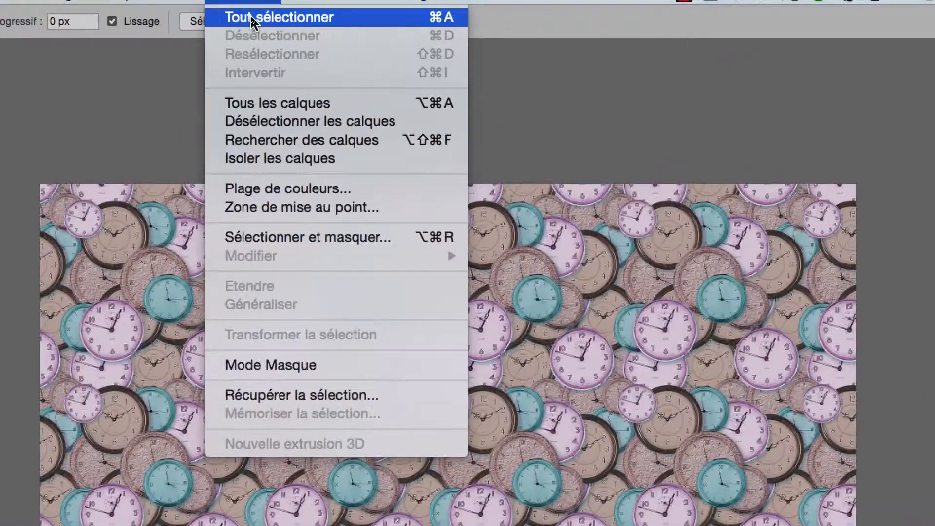
left_click(250, 18)
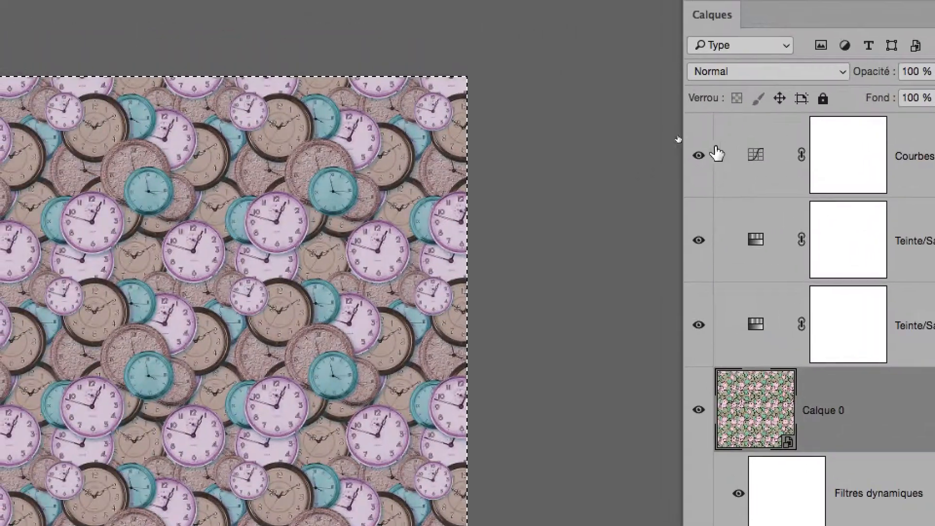
Copy the selected clock pattern merged, so that all its visible layers are included.
left_click_drag(615, 110, 616, 261)
left_click_drag(710, 207, 709, 60)
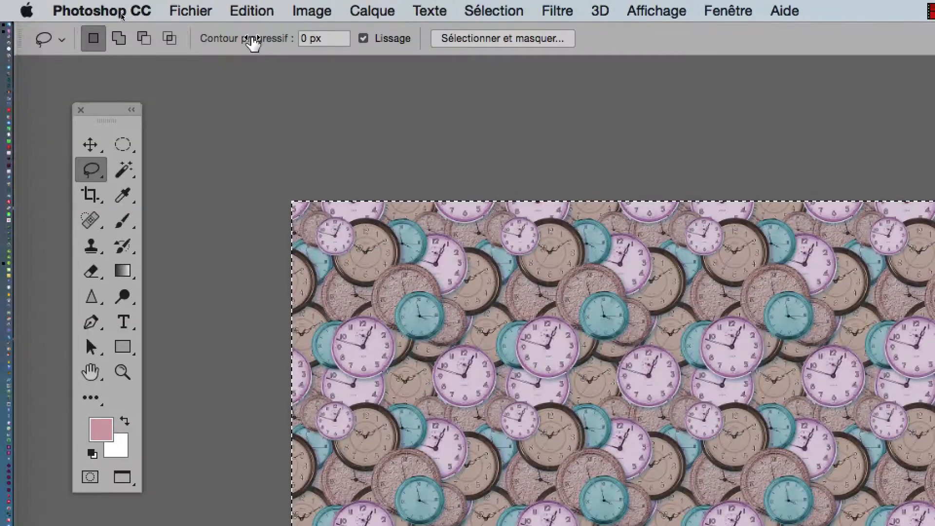
left_click(248, 12)
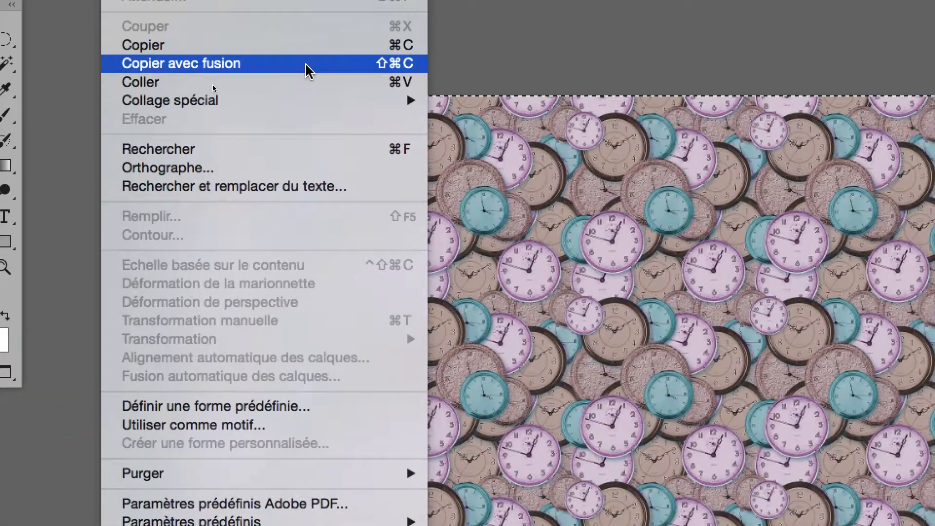
left_click(306, 68)
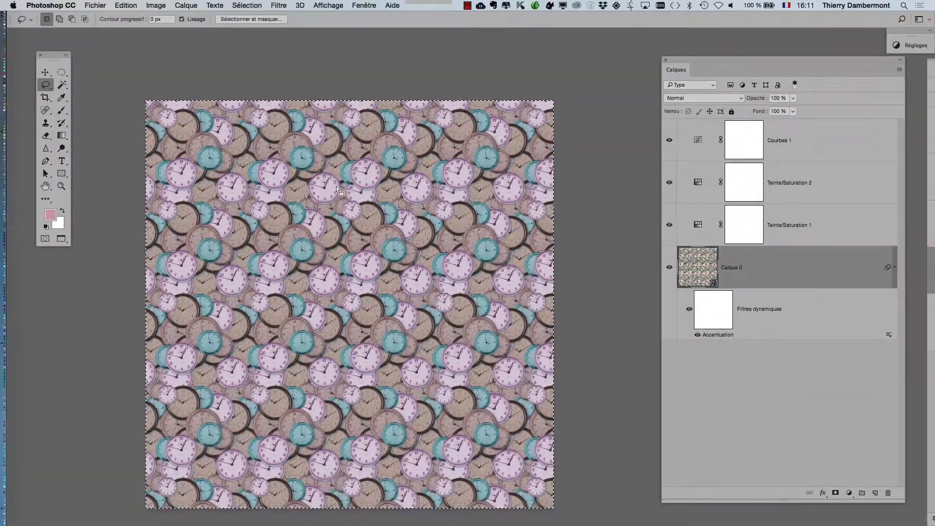
left_click(125, 5)
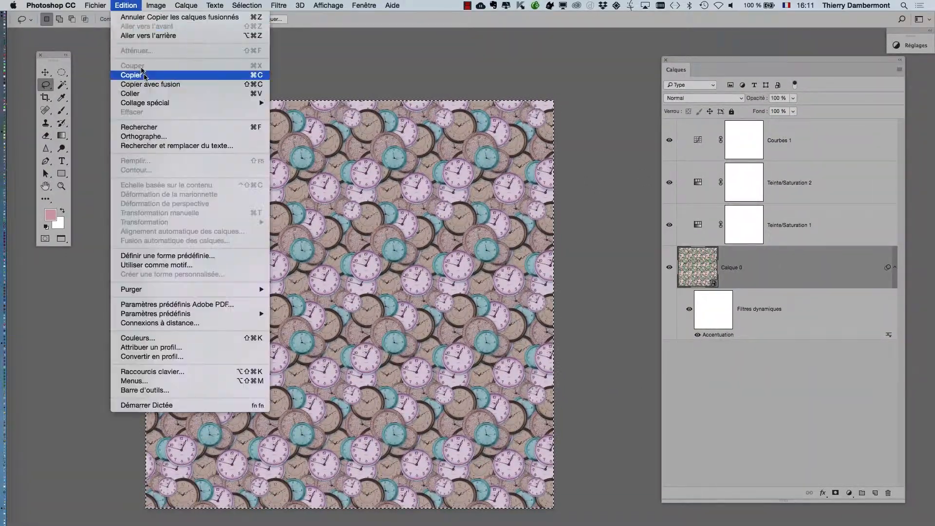
left_click(146, 84)
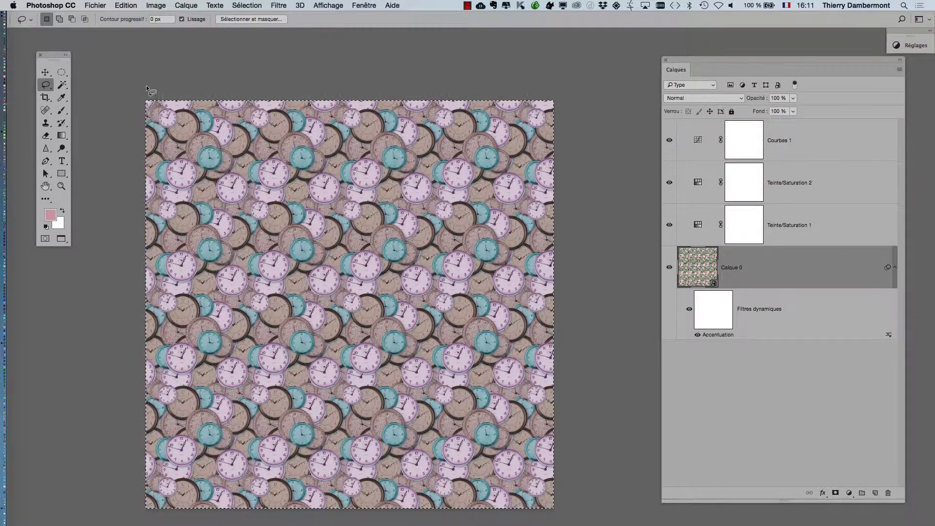
Return to the red car photo, shrink the Layers panel and move it closer to the image.
key("ctrl+Tab")
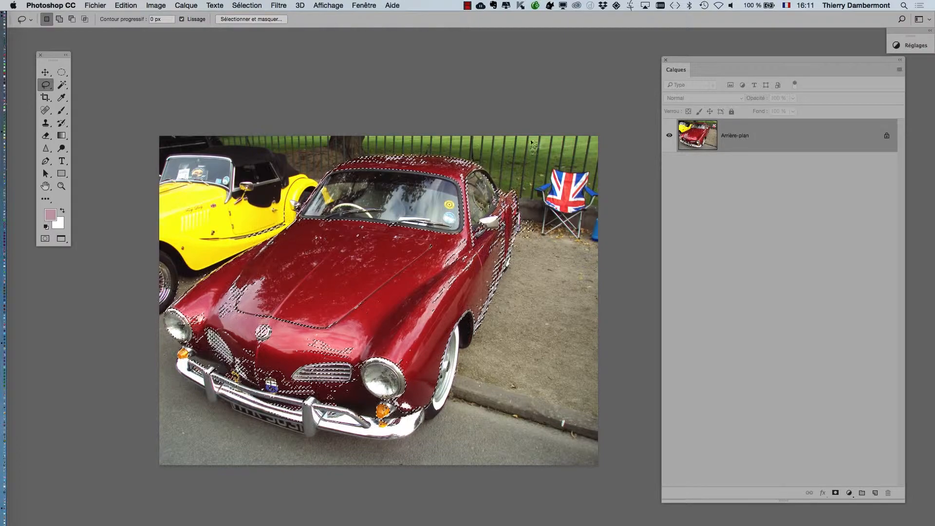
left_click_drag(904, 502, 859, 332)
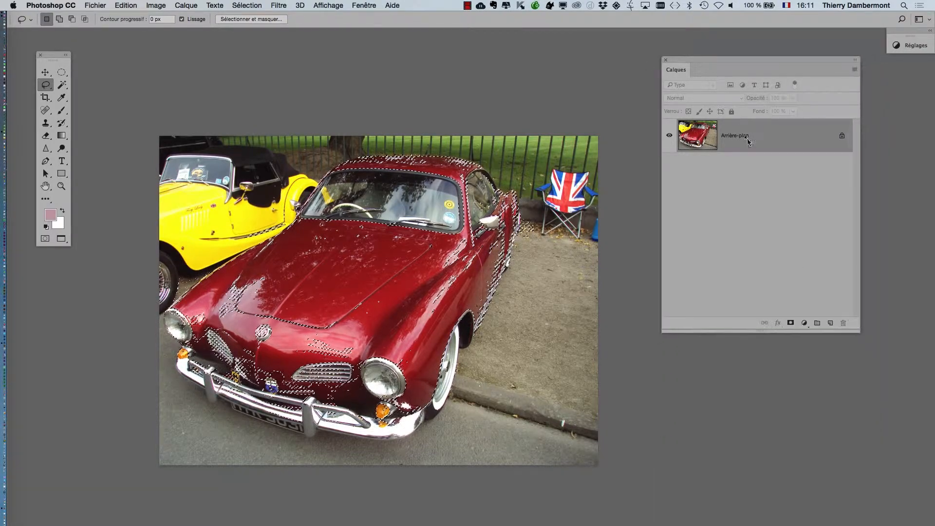
left_click_drag(706, 70, 679, 118)
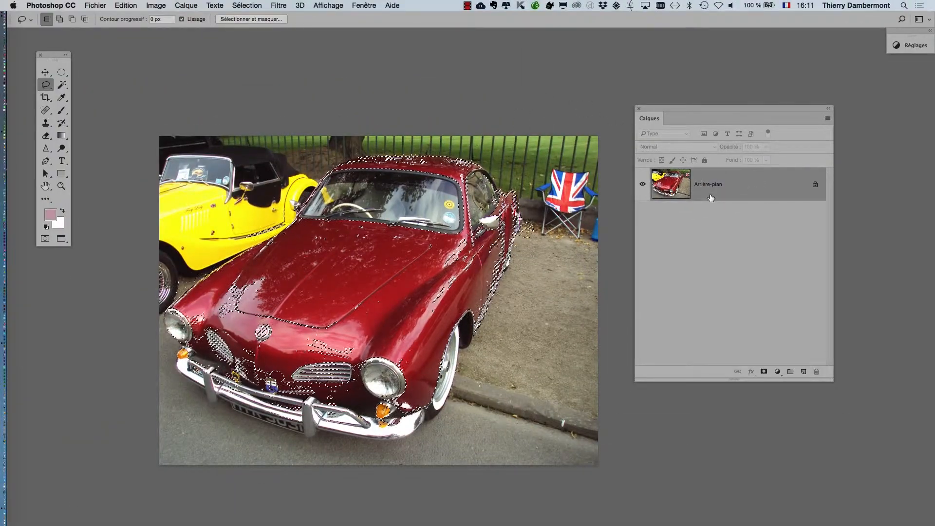
Paste the copied clock pattern inside the active selection of the red car's bodywork.
left_click(127, 5)
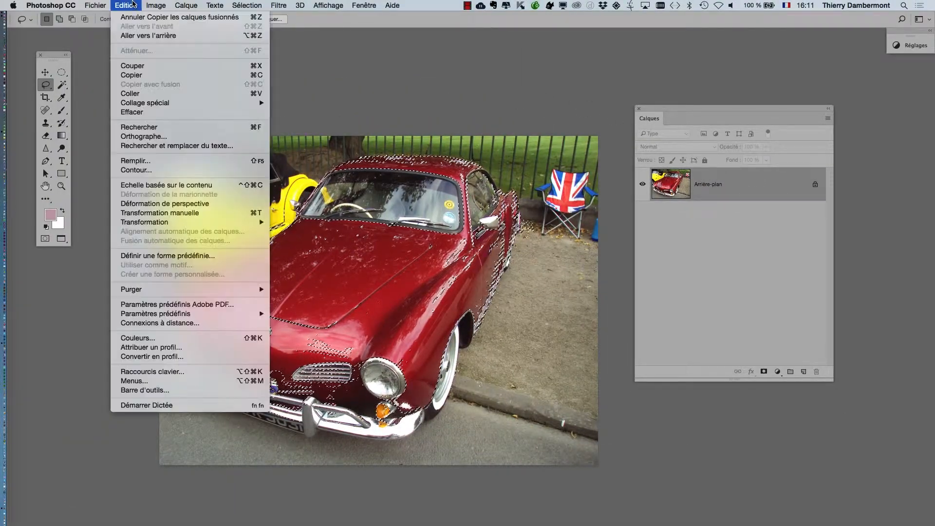
mouse_move(134, 104)
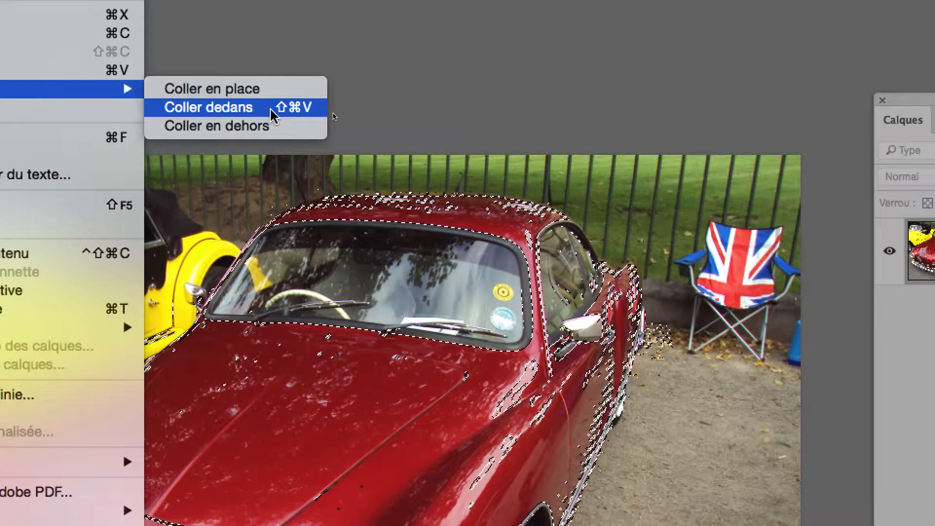
left_click(270, 109)
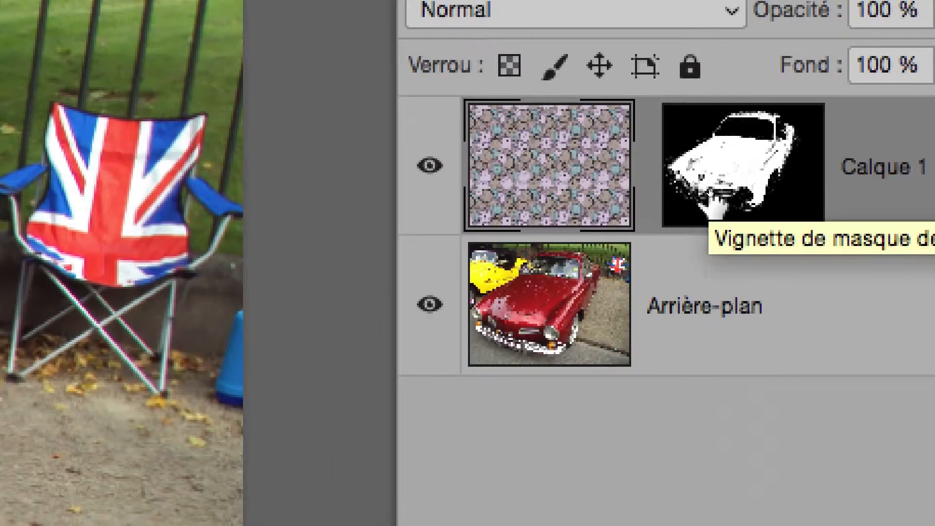
Examine the pattern and mask thumbnails of Calque 1 and the link between them, finishing with the pattern thumbnail active.
left_click(710, 191)
left_click(581, 190)
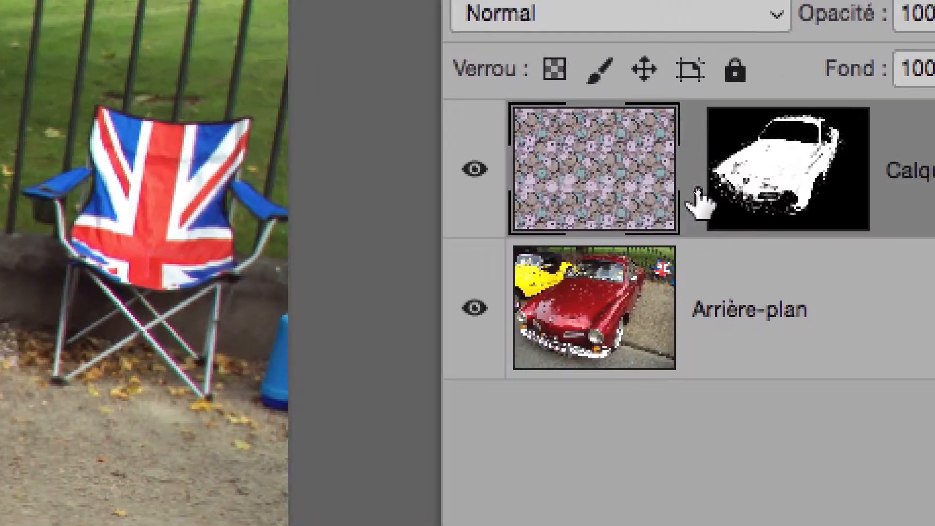
left_click(720, 190)
left_click(594, 198)
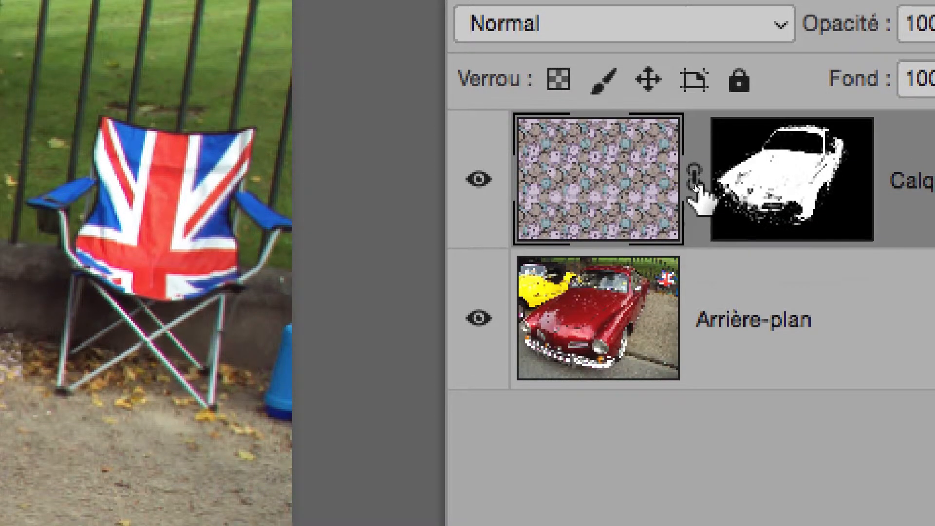
left_click(695, 184)
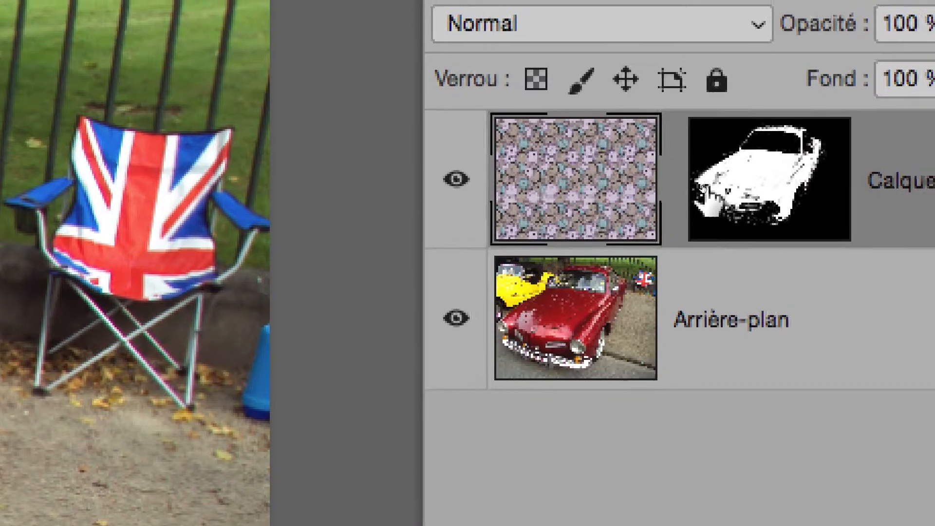
left_click(800, 188)
left_click(634, 184)
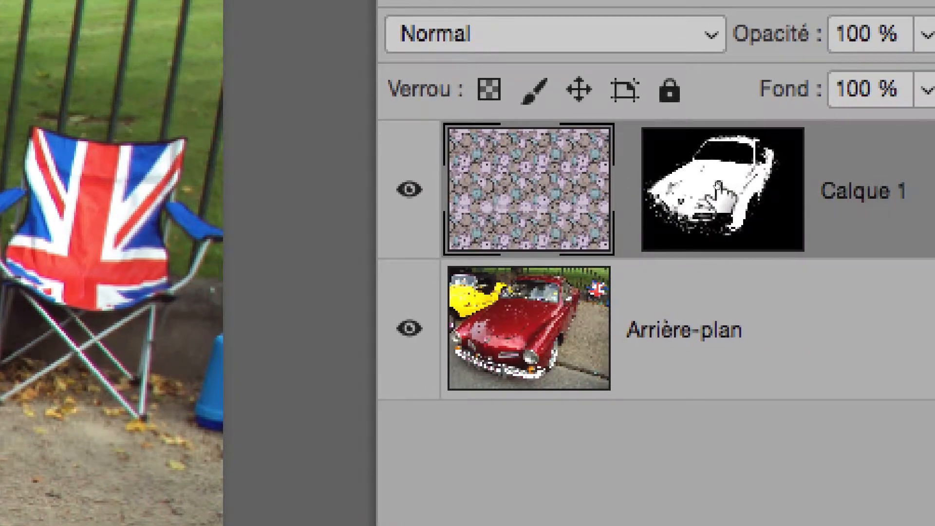
left_click(799, 180)
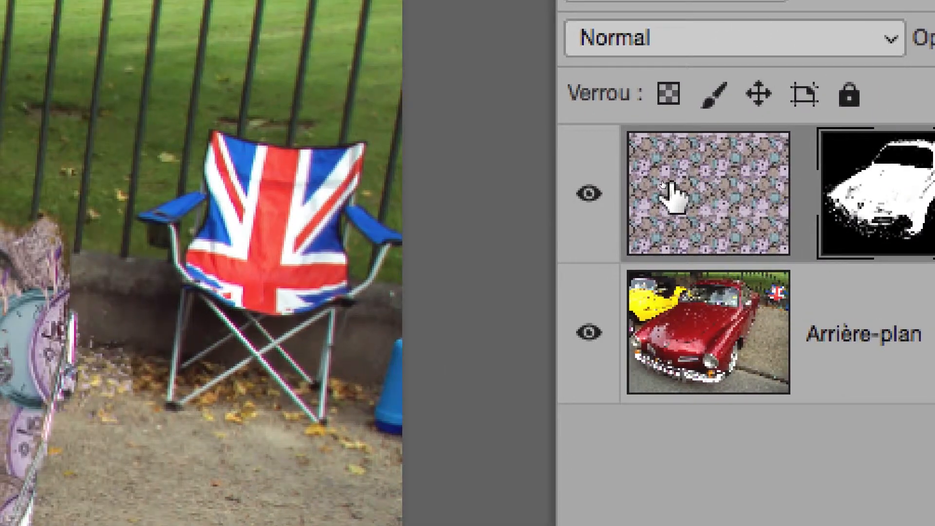
left_click(663, 185)
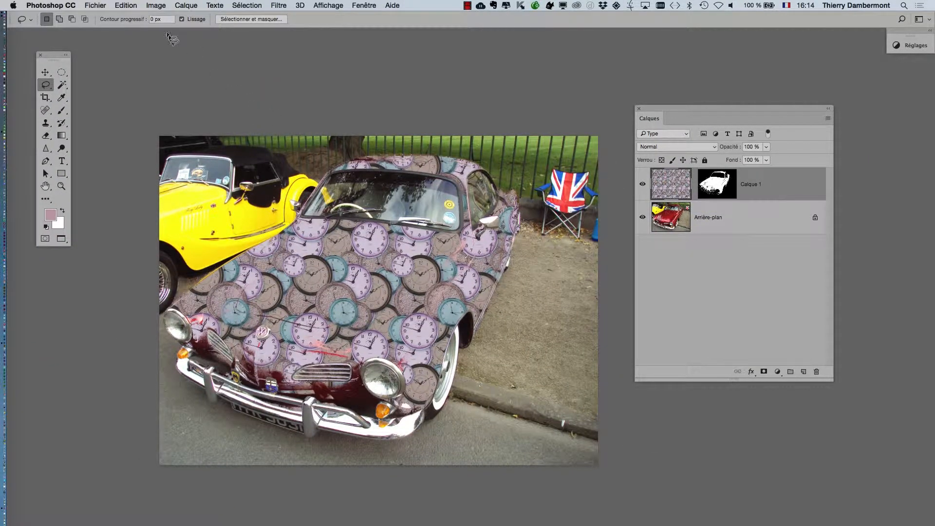
Free-transform the clock pattern on Calque 1: move it over the car, rotate it to about -105° and enlarge it to about 120%.
key("super+t")
scroll(330, 160, "down", 3)
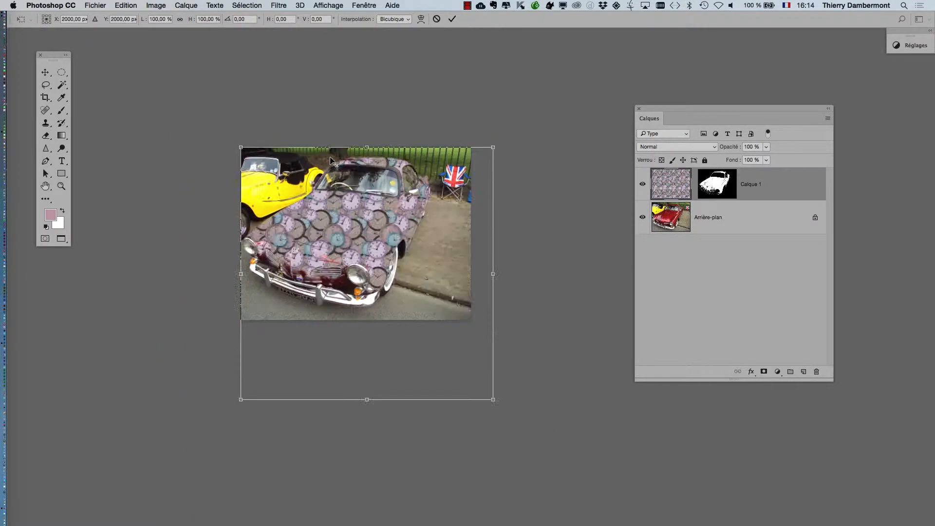
left_click_drag(493, 399, 560, 217)
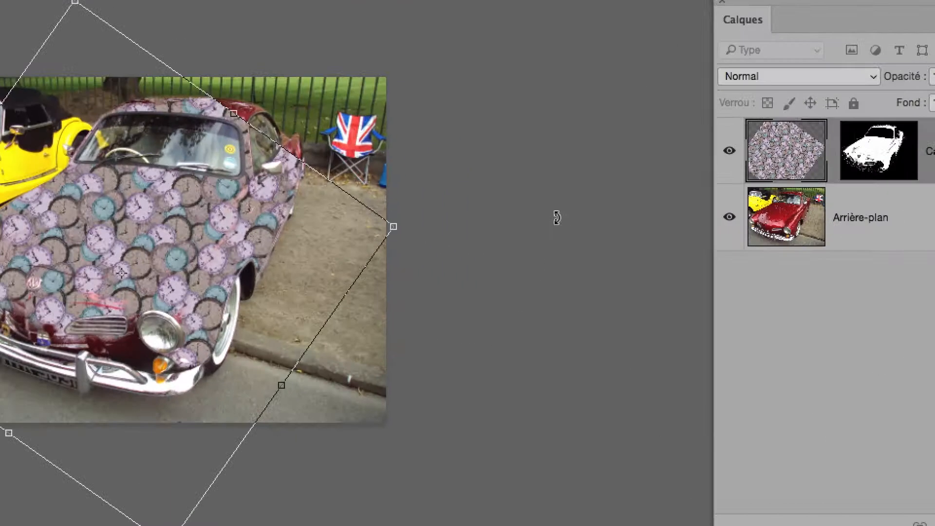
left_click_drag(392, 118, 228, 274)
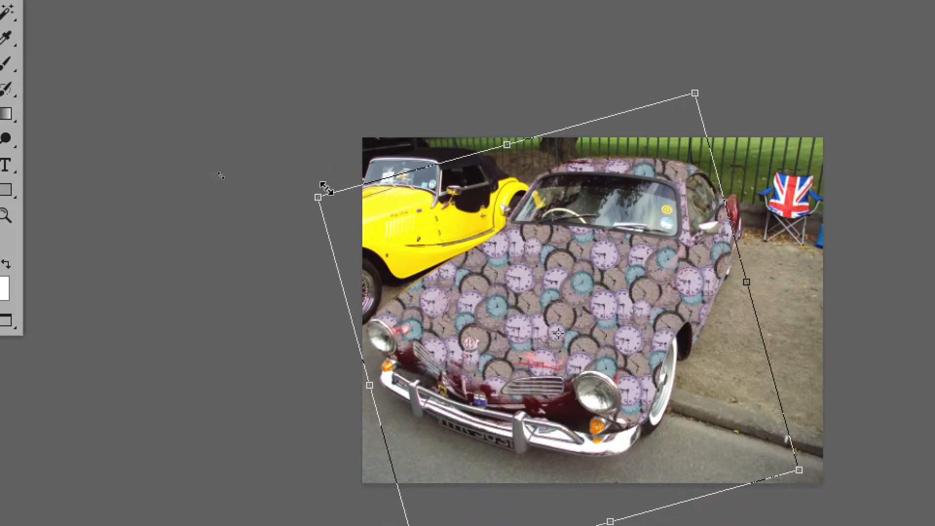
left_click_drag(325, 188, 261, 182)
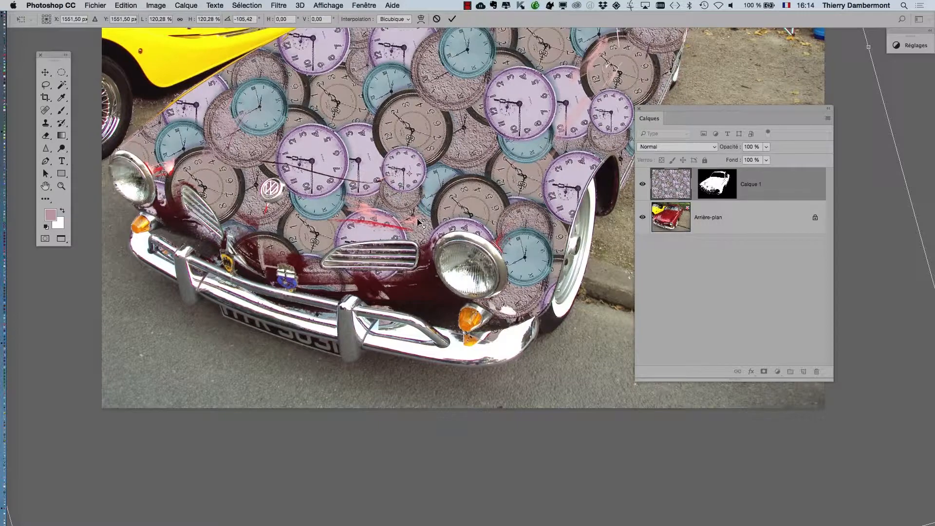
Enlarge the clock pattern to about 165%, rotate it to about -161° and apply the transformation.
scroll(418, 221, "down", 5)
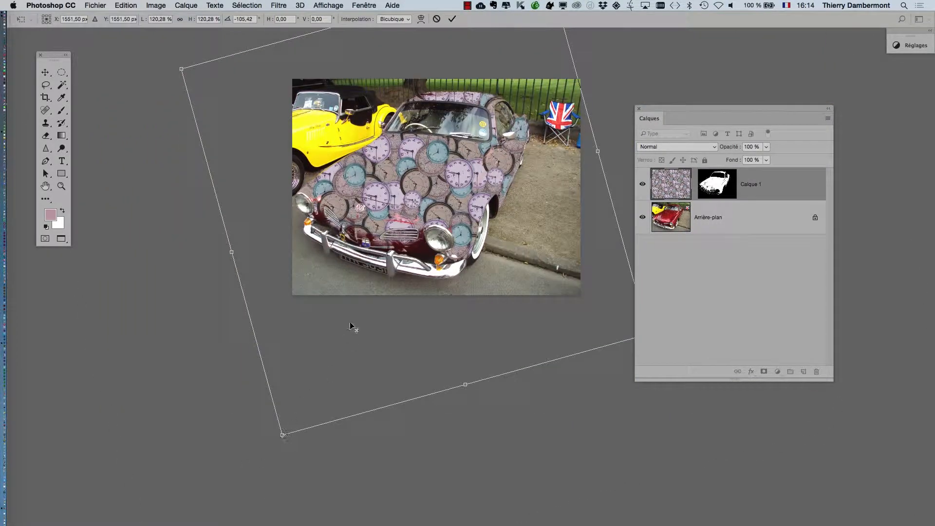
left_click_drag(385, 280, 323, 354)
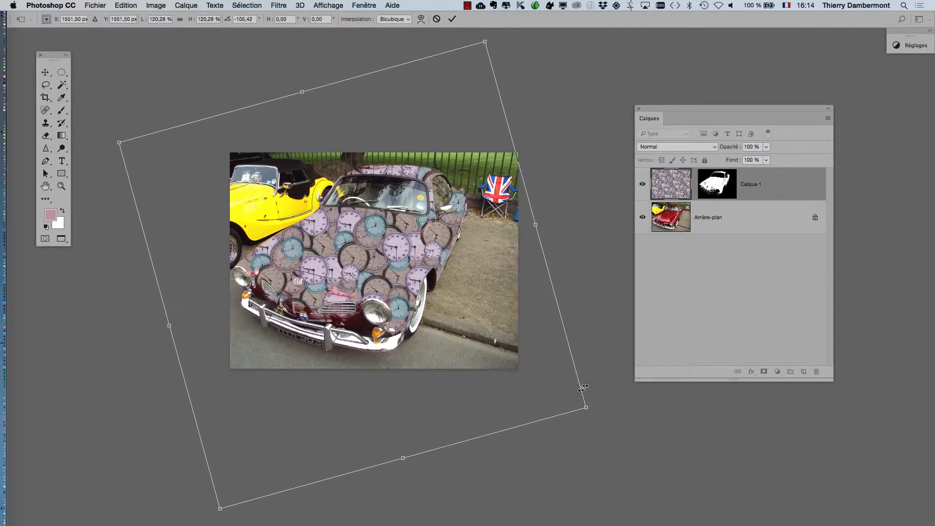
left_click_drag(584, 407, 640, 140)
scroll(348, 242, "up", 3)
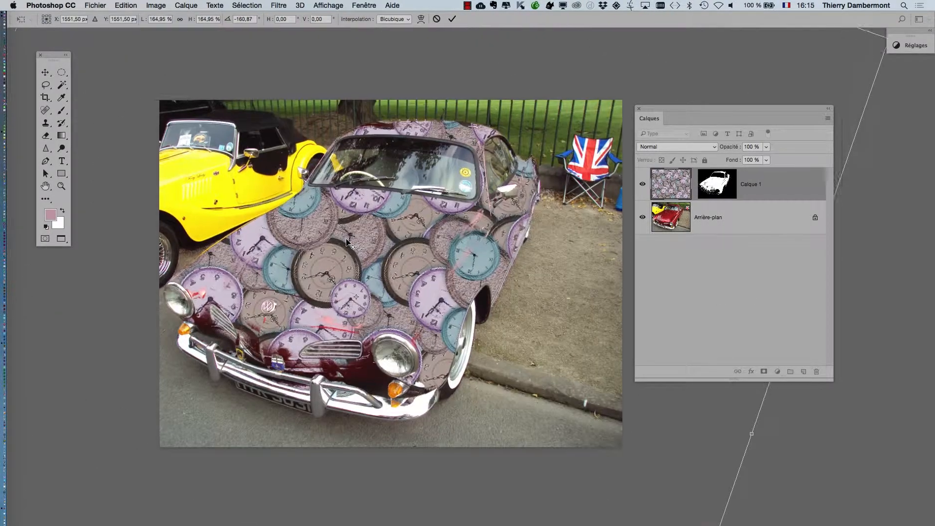
scroll(348, 242, "up", 3)
scroll(348, 242, "down", 3)
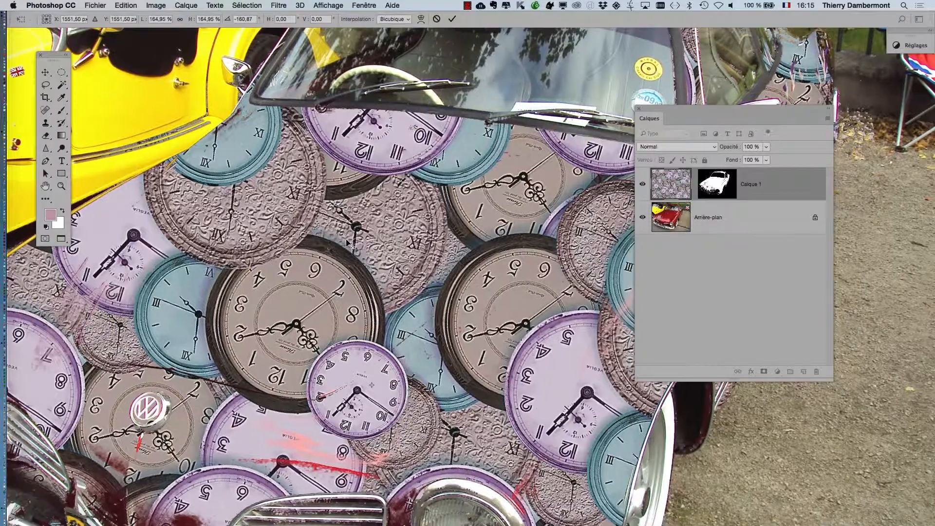
scroll(348, 242, "down", 2)
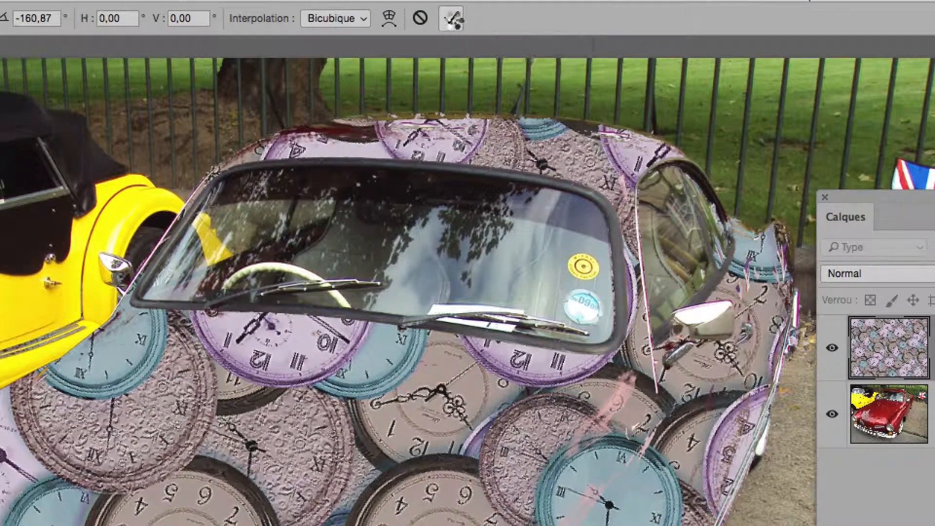
left_click(451, 19)
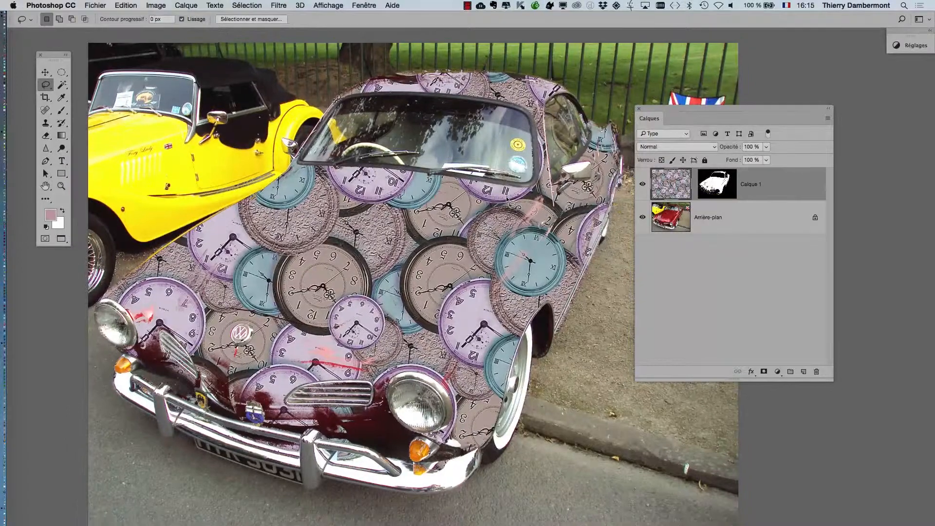
Start saving the composited car image as a new file in the "incruster une texture" folder.
scroll(507, 199, "down", 3)
scroll(507, 200, "down", 1)
left_click_drag(575, 213, 508, 225)
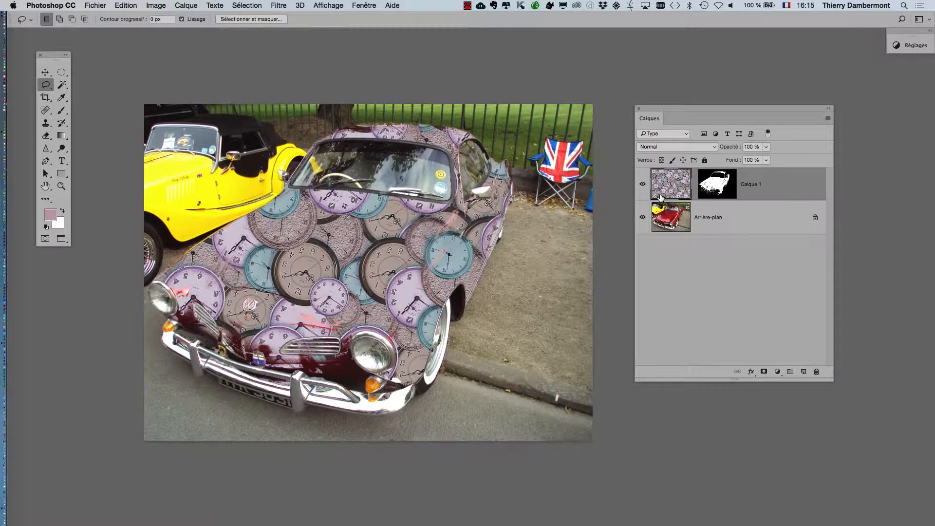
left_click(102, 4)
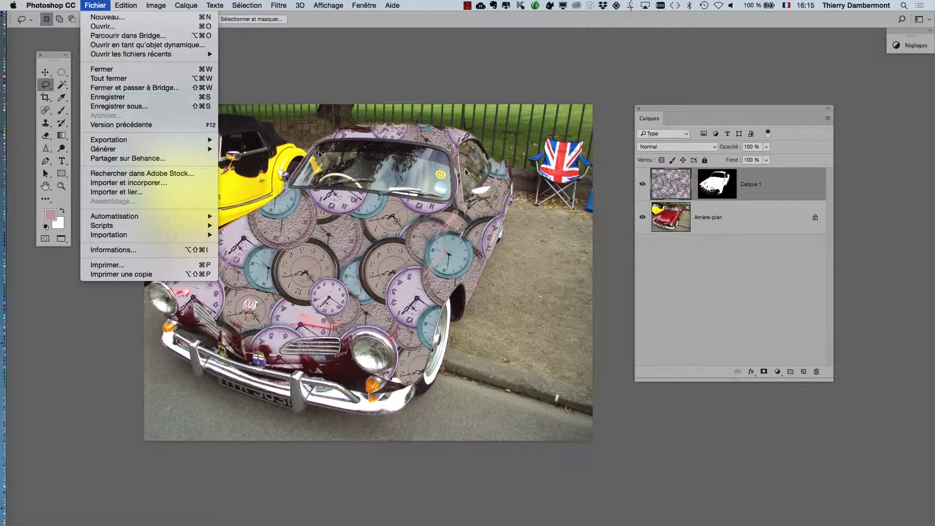
left_click(132, 106)
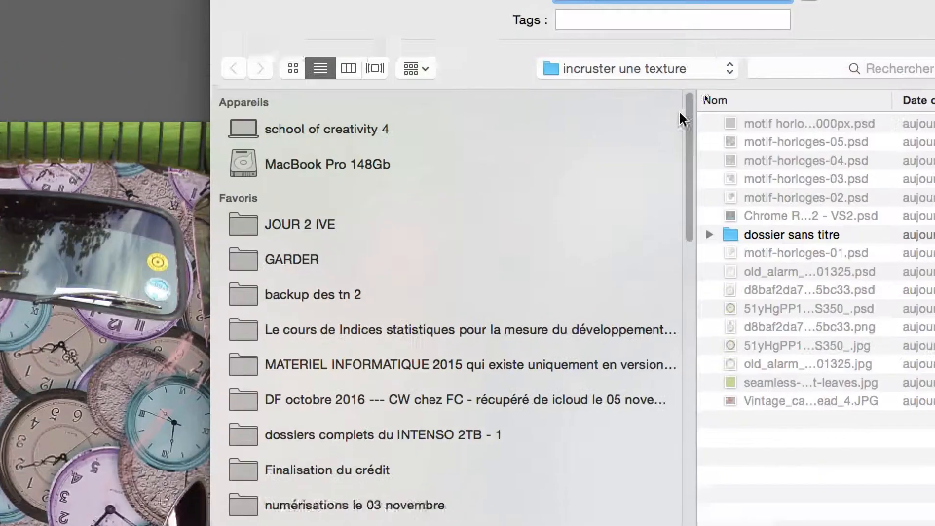